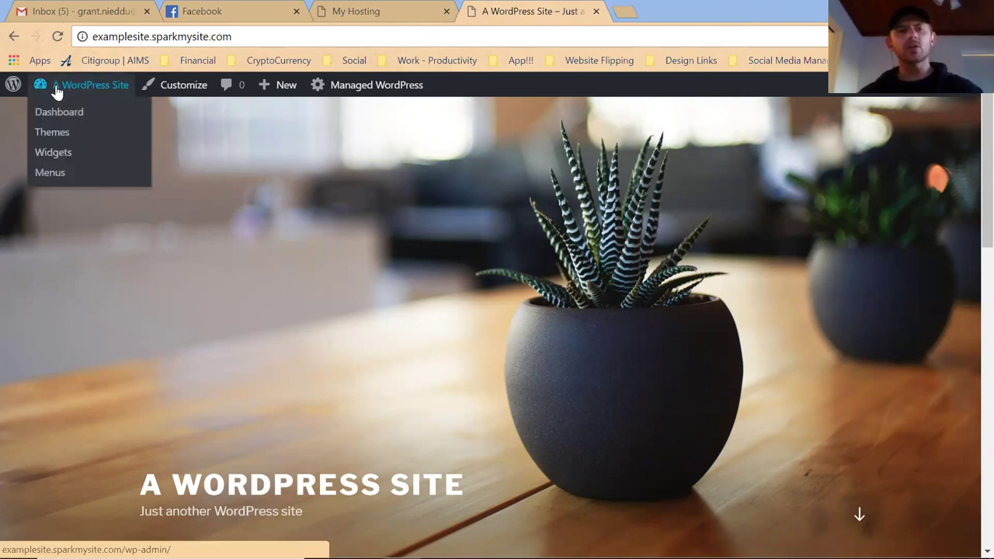
Go to the site's admin Dashboard through the site's admin shortcuts.
{"action": "scroll", "coordinate": [647, 288], "scroll_direction": "down", "scroll_amount": 4}
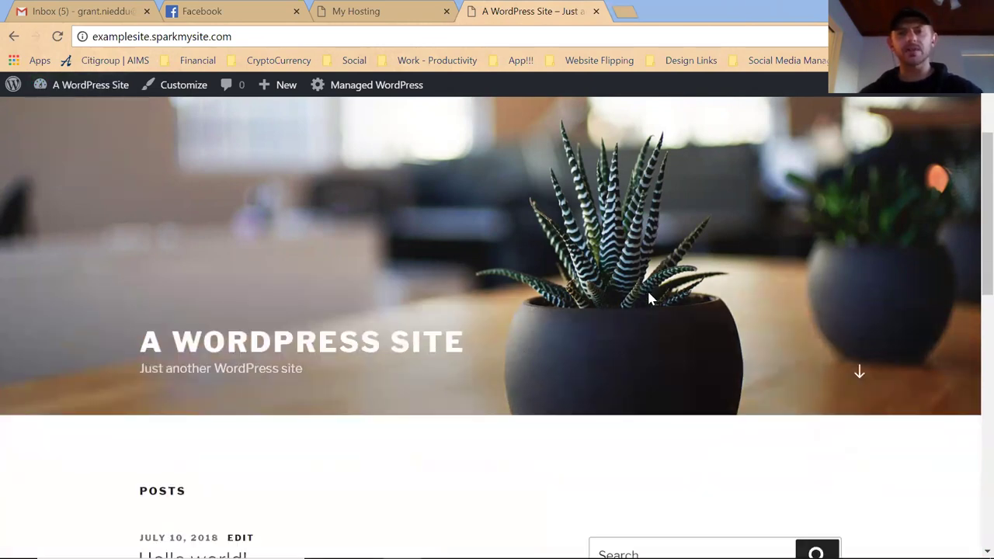
{"action": "scroll", "coordinate": [328, 204], "scroll_direction": "up", "scroll_amount": 3}
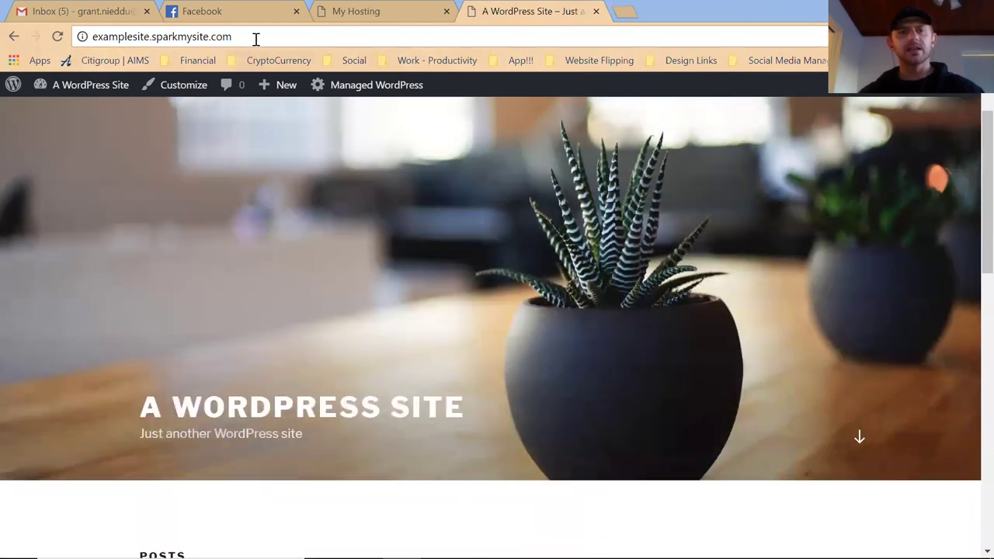
{"action": "left_click_drag", "start_coordinate": [255, 36], "coordinate": [92, 35]}
{"action": "left_click", "coordinate": [614, 201]}
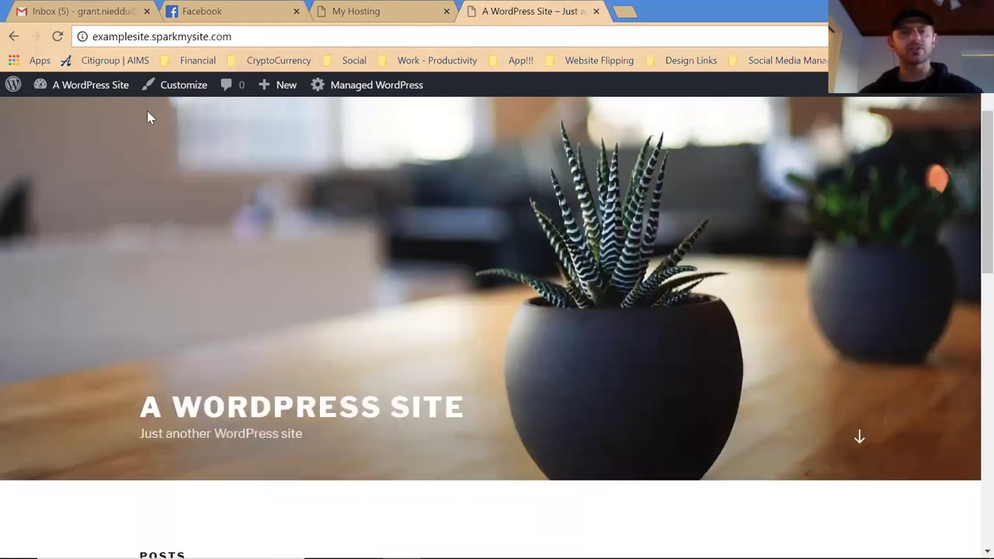
{"action": "mouse_move", "coordinate": [62, 87]}
{"action": "left_click", "coordinate": [61, 113]}
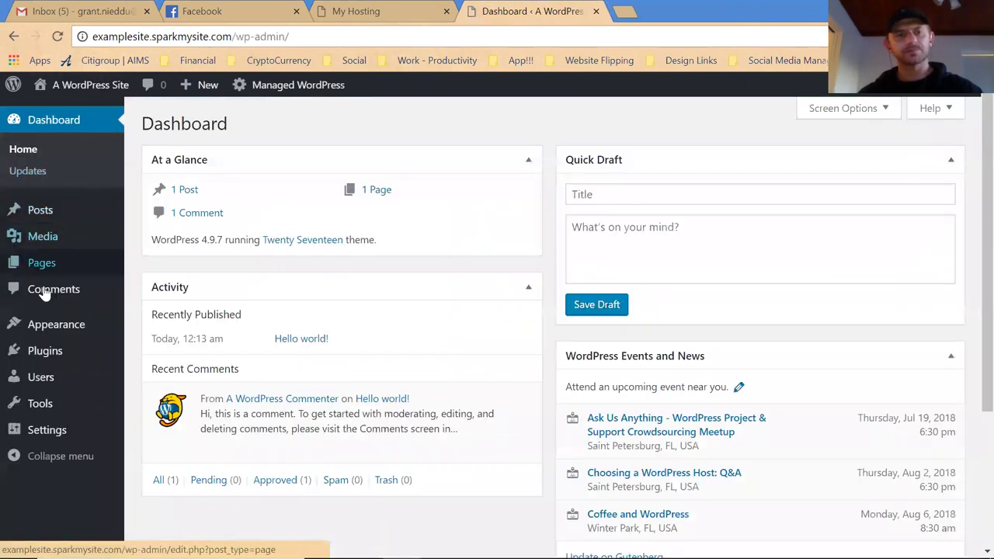
Go to Plugins > Add New and search the plugin directory for 'jetpack'.
{"action": "mouse_move", "coordinate": [50, 346]}
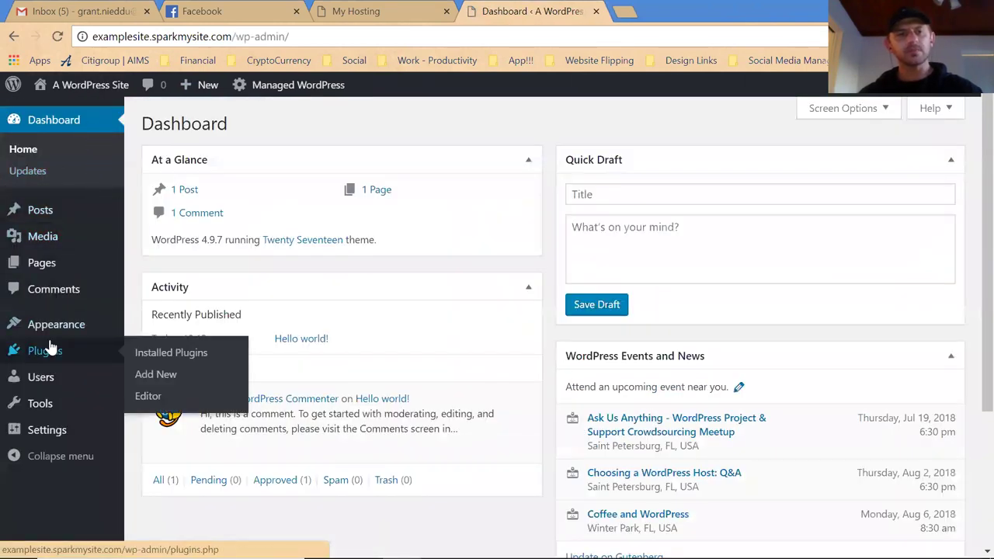
{"action": "left_click", "coordinate": [156, 355]}
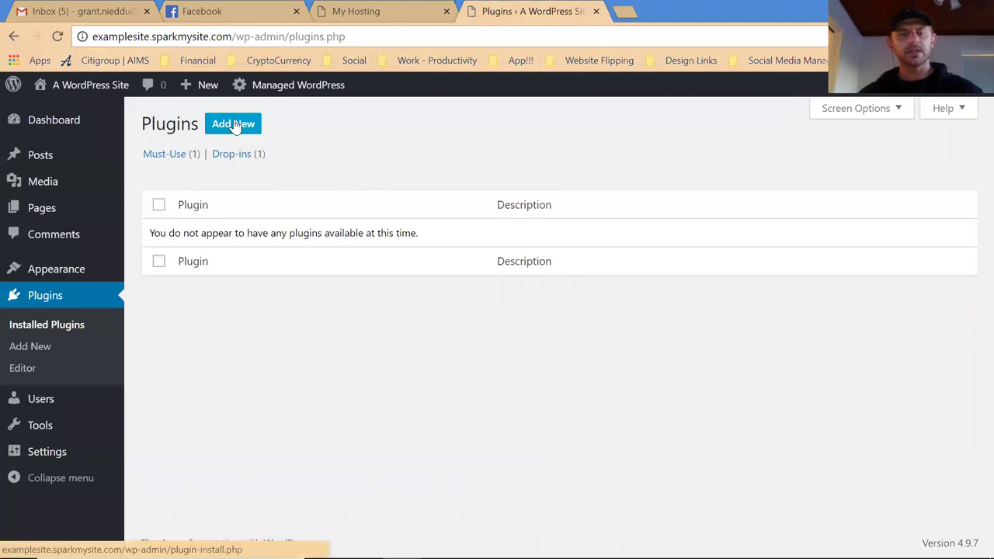
{"action": "left_click", "coordinate": [235, 126]}
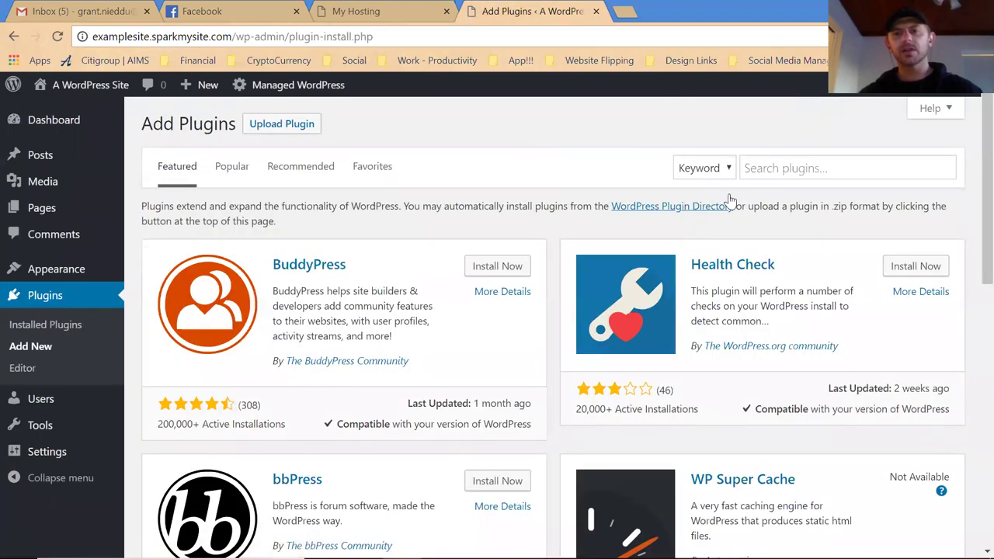
{"action": "left_click", "coordinate": [776, 163]}
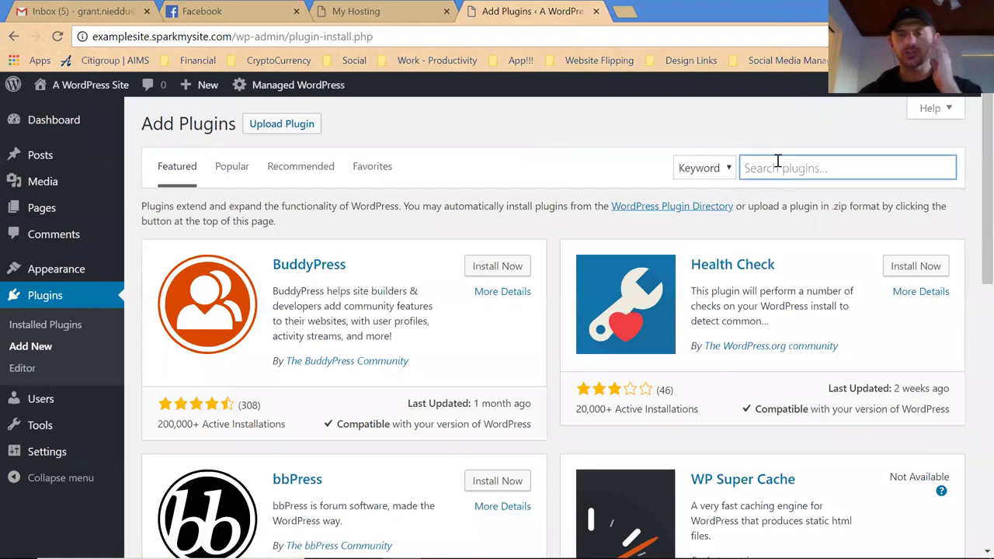
{"action": "type", "text": "jetp"}
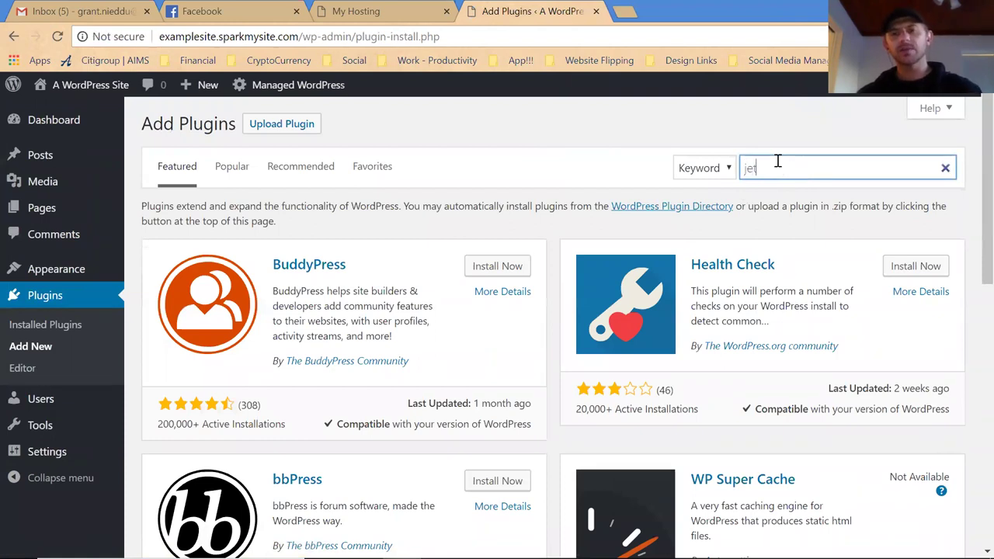
{"action": "type", "text": "ack"}
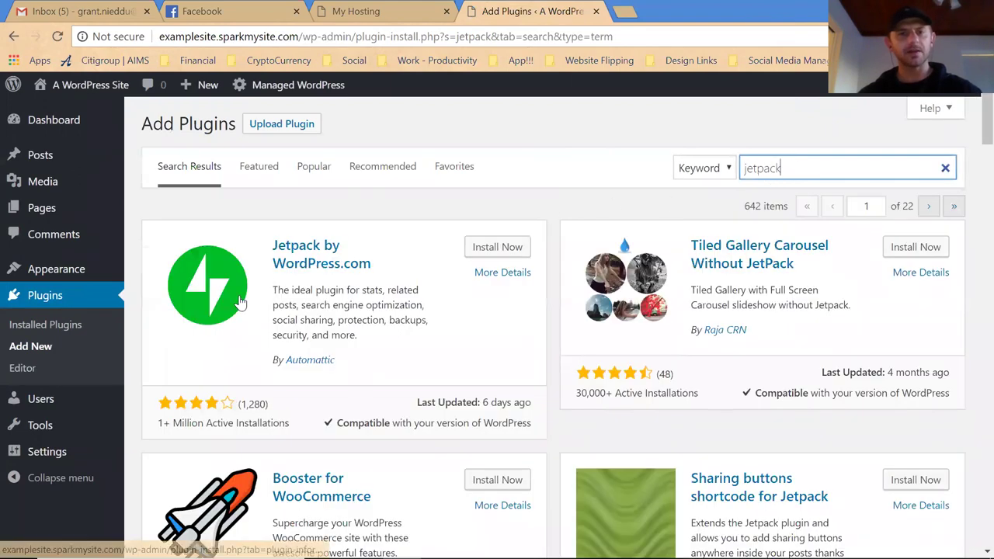
Install and activate Jetpack by WordPress.com from the search results.
{"action": "left_click_drag", "start_coordinate": [371, 264], "coordinate": [272, 247]}
{"action": "left_click", "coordinate": [446, 296]}
{"action": "left_click", "coordinate": [509, 251]}
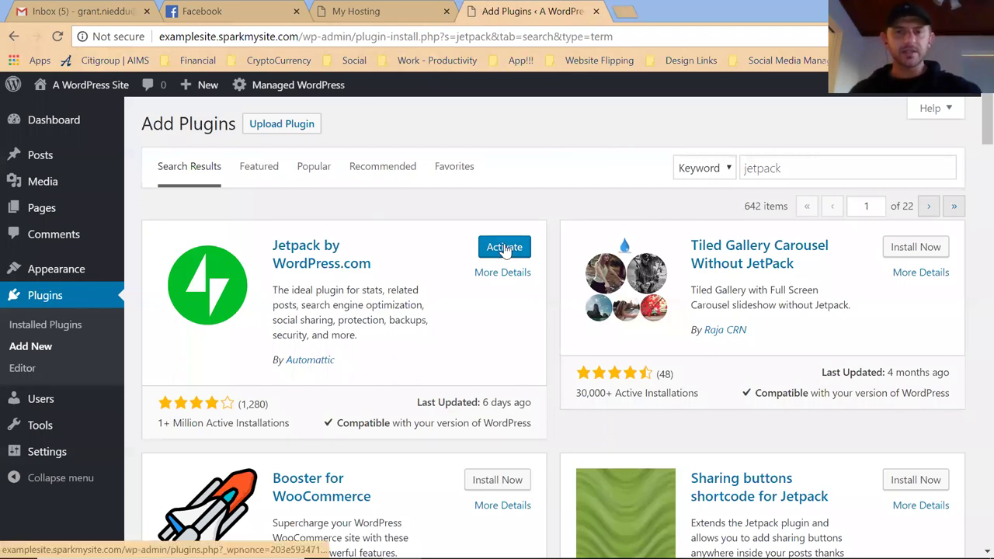
{"action": "left_click", "coordinate": [505, 248]}
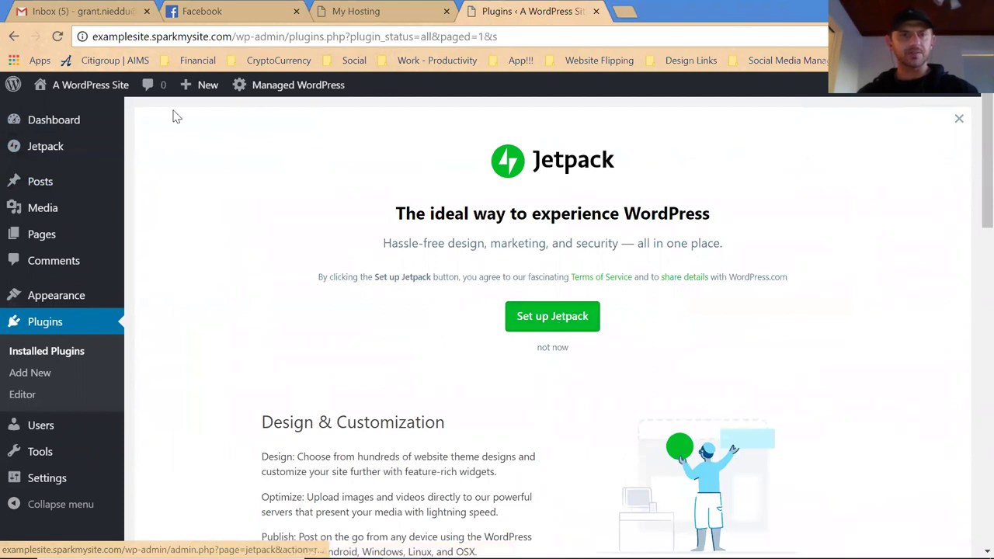
Open the Jetpack admin page and start Set up Jetpack.
{"action": "left_click", "coordinate": [47, 155]}
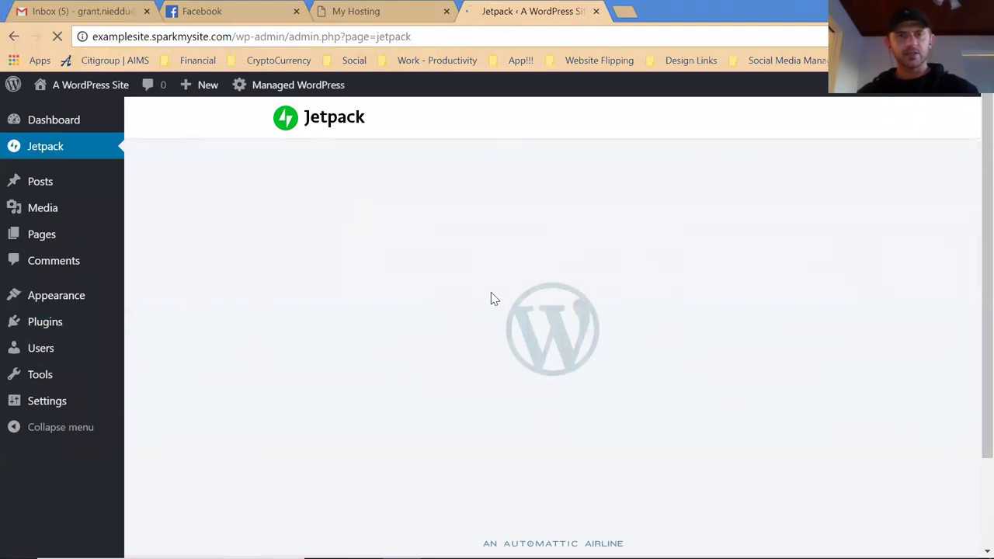
{"action": "scroll", "coordinate": [502, 313], "scroll_direction": "down", "scroll_amount": 4}
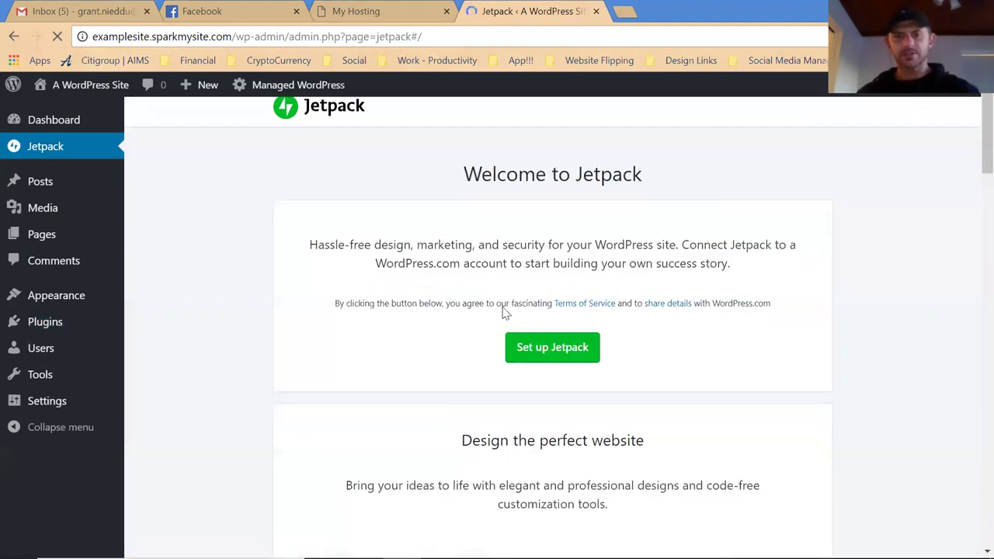
{"action": "scroll", "coordinate": [521, 308], "scroll_direction": "down", "scroll_amount": 4}
{"action": "scroll", "coordinate": [563, 287], "scroll_direction": "up", "scroll_amount": 7}
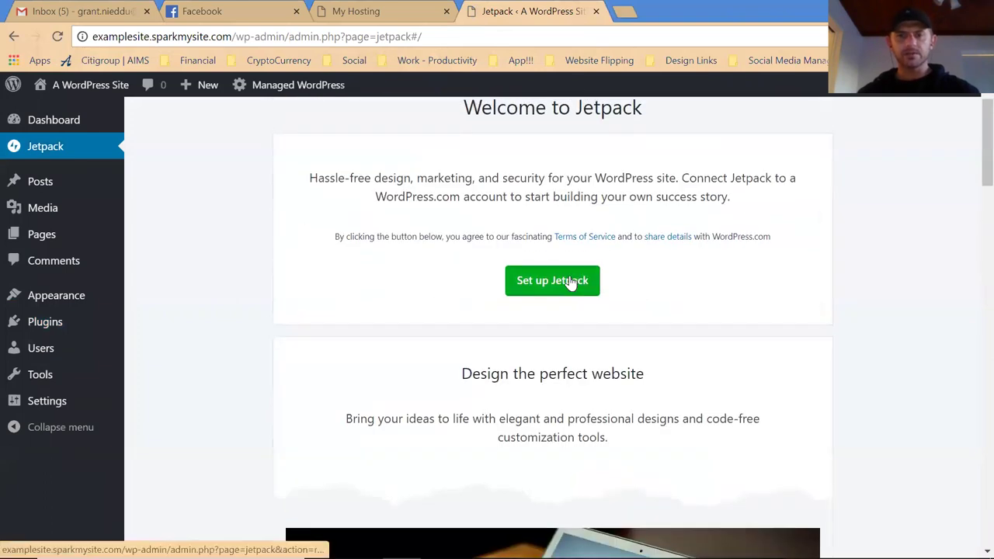
{"action": "left_click", "coordinate": [569, 282]}
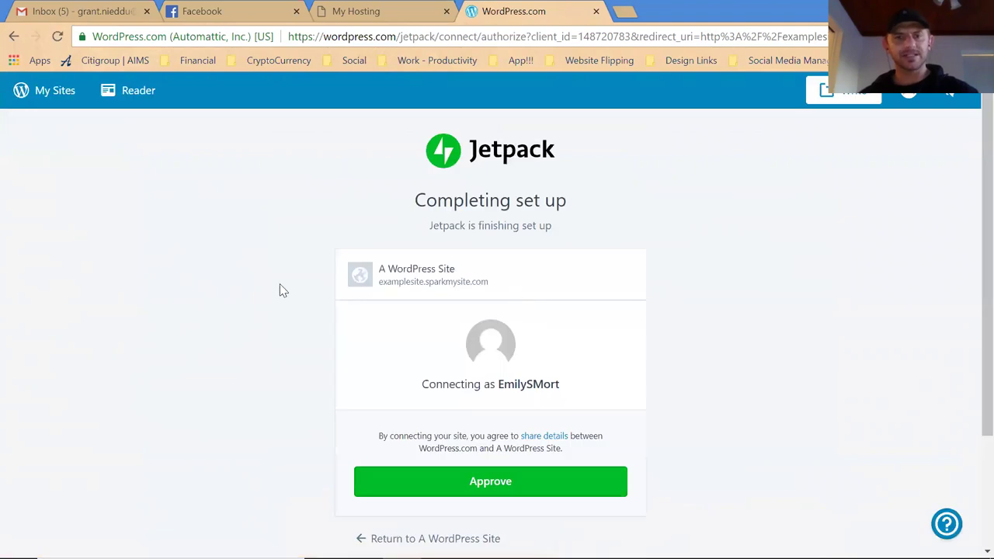
Sign in to WordPress.com as a different user with that account's email and password.
{"action": "scroll", "coordinate": [295, 291], "scroll_direction": "down", "scroll_amount": 1}
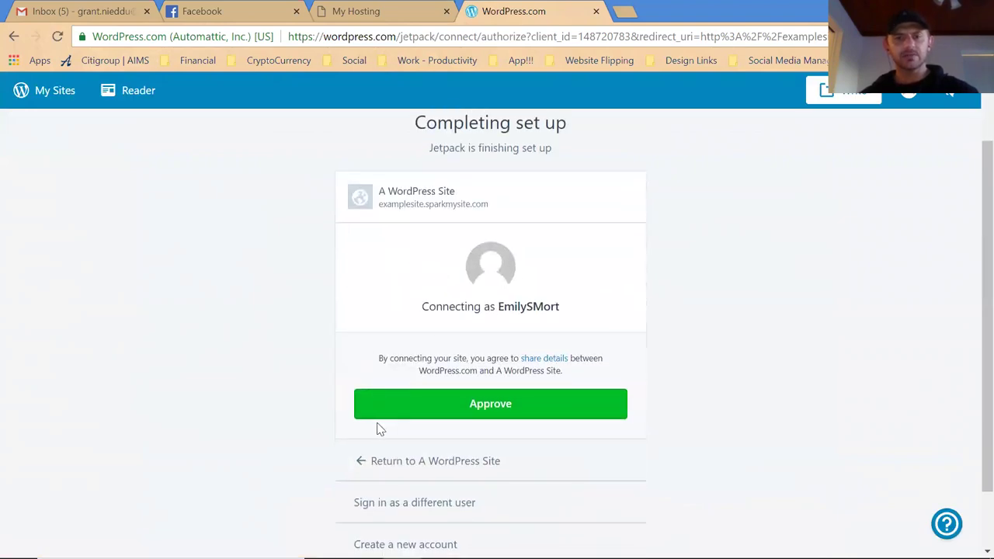
{"action": "scroll", "coordinate": [346, 447], "scroll_direction": "down", "scroll_amount": 1}
{"action": "scroll", "coordinate": [348, 451], "scroll_direction": "down", "scroll_amount": 1}
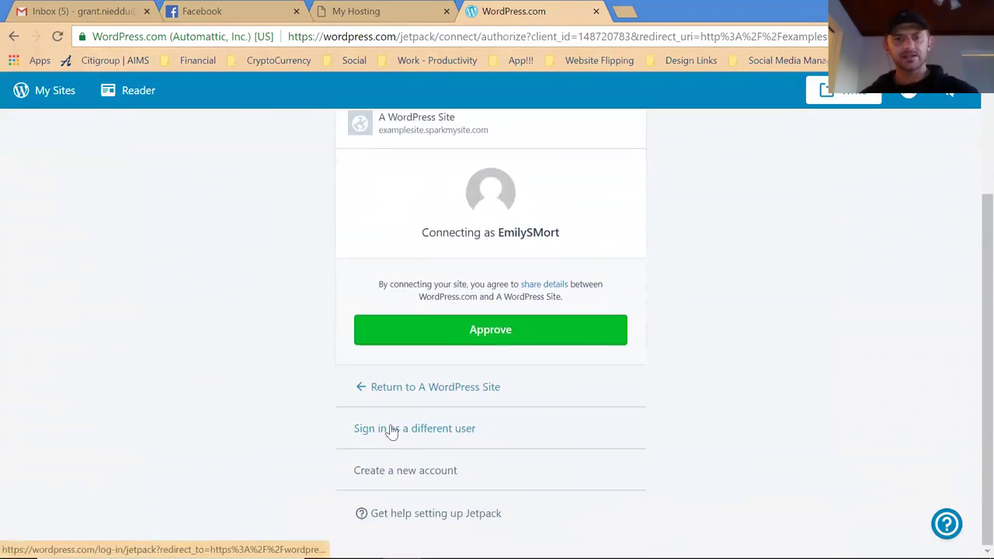
{"action": "left_click", "coordinate": [392, 431]}
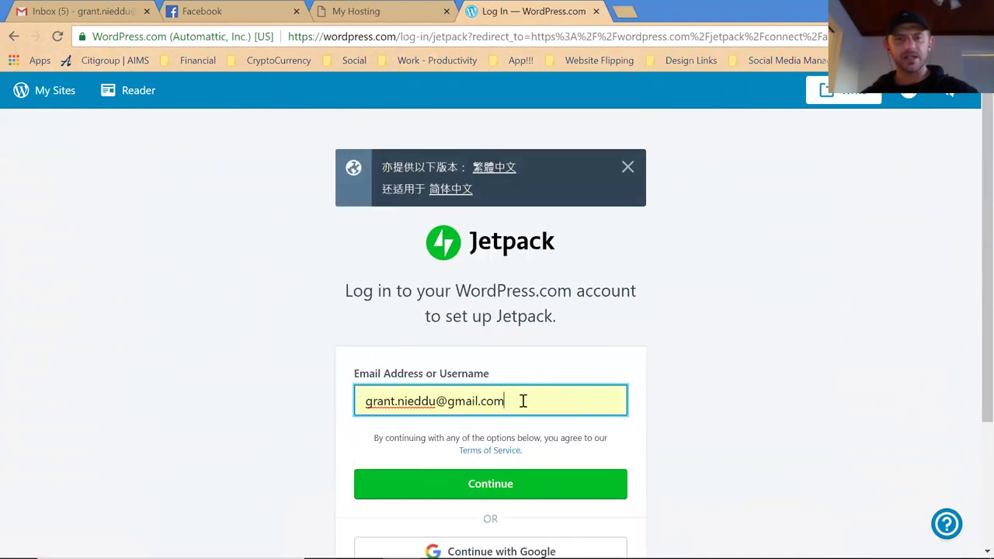
{"action": "left_click", "coordinate": [490, 489]}
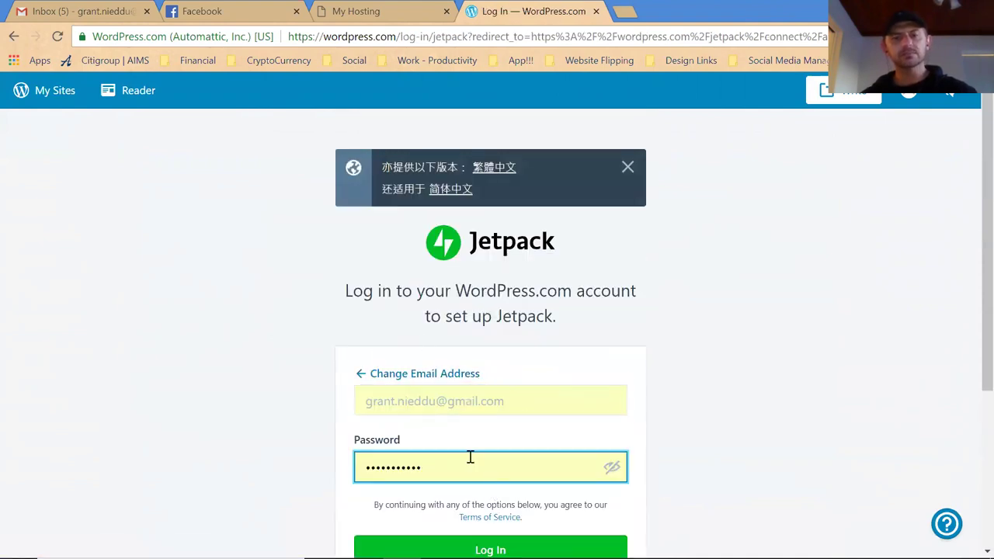
{"action": "scroll", "coordinate": [470, 458], "scroll_direction": "down", "scroll_amount": 3}
{"action": "left_click", "coordinate": [484, 406]}
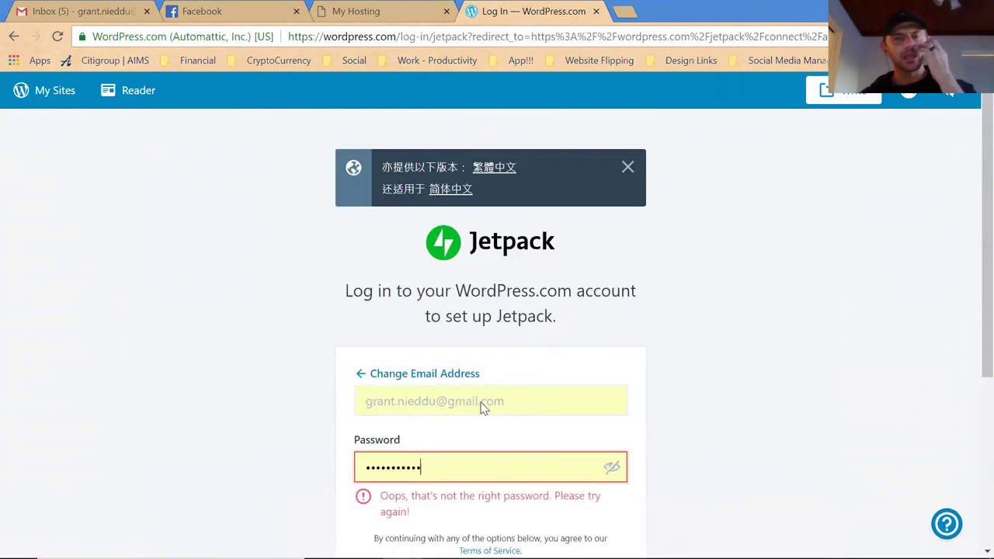
{"action": "scroll", "coordinate": [481, 408], "scroll_direction": "down", "scroll_amount": 3}
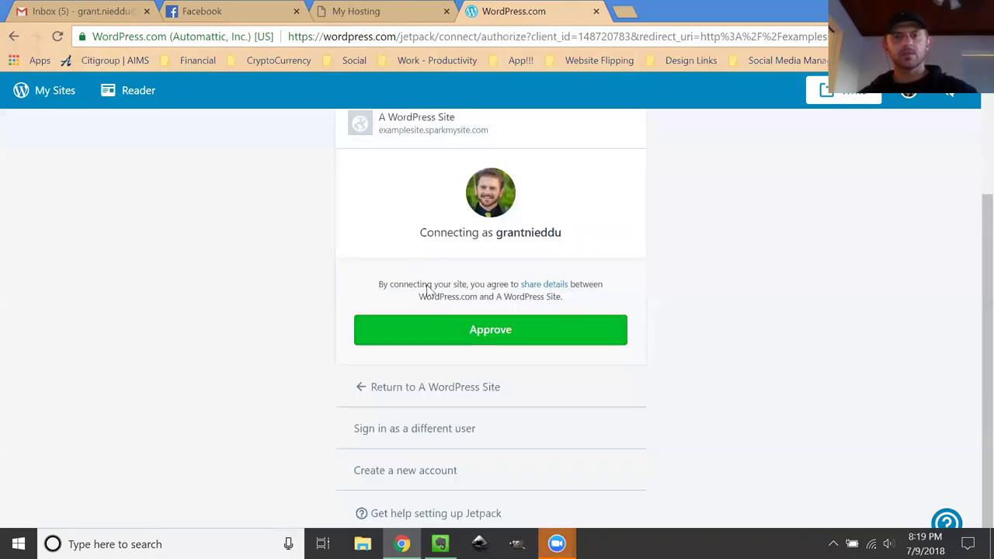
Approve the site's WordPress.com connection and start Jetpack on the free plan.
{"action": "left_click", "coordinate": [474, 333]}
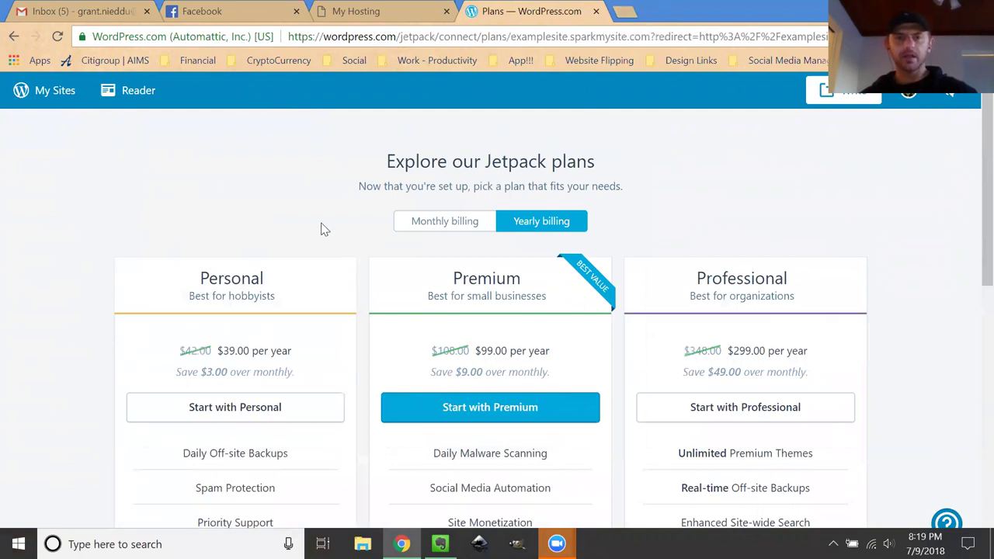
{"action": "scroll", "coordinate": [344, 218], "scroll_direction": "down", "scroll_amount": 4}
{"action": "scroll", "coordinate": [370, 282], "scroll_direction": "down", "scroll_amount": 3}
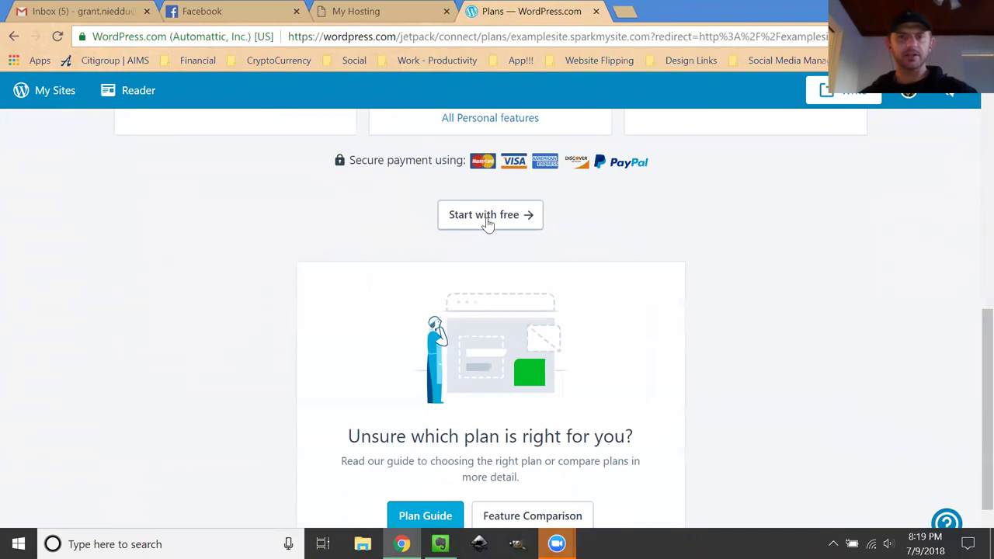
{"action": "left_click", "coordinate": [488, 219]}
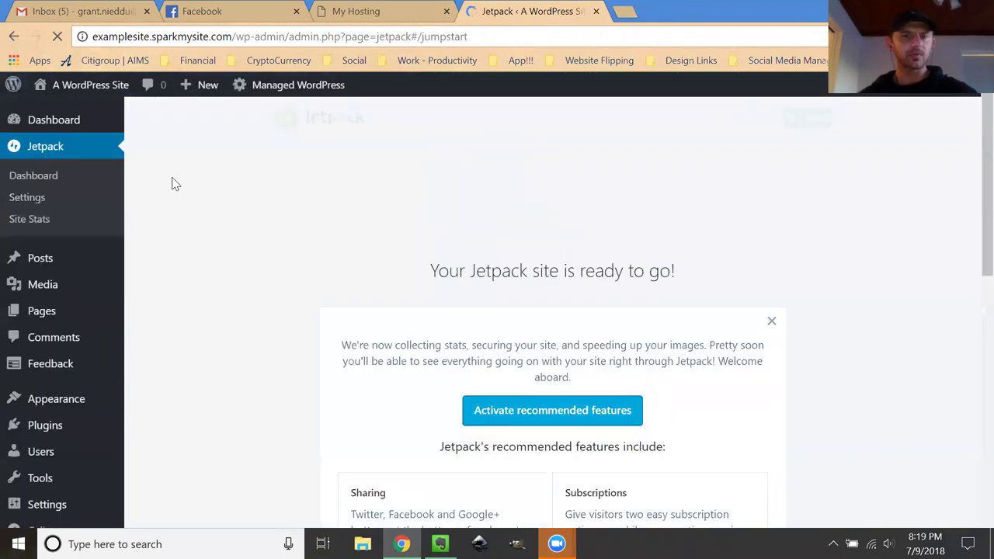
Activate Jetpack's recommended features, then dismiss the notification and the Site Stats intro.
{"action": "scroll", "coordinate": [308, 304], "scroll_direction": "down", "scroll_amount": 3}
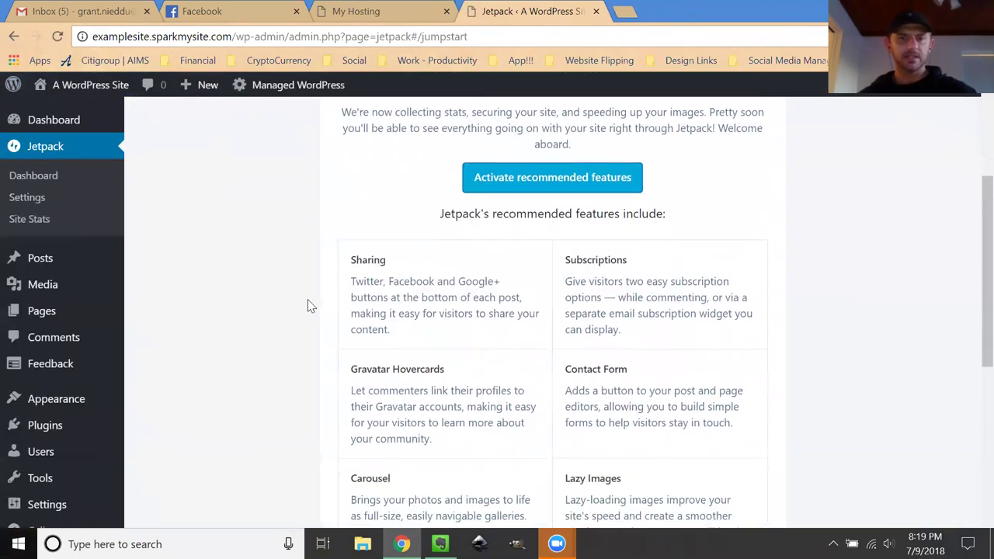
{"action": "left_click", "coordinate": [557, 183]}
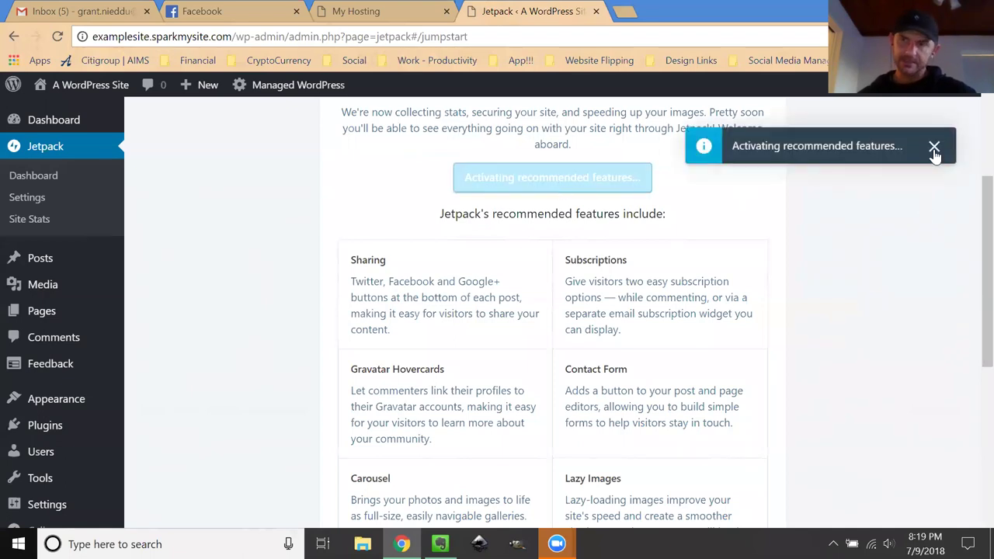
{"action": "left_click", "coordinate": [935, 147]}
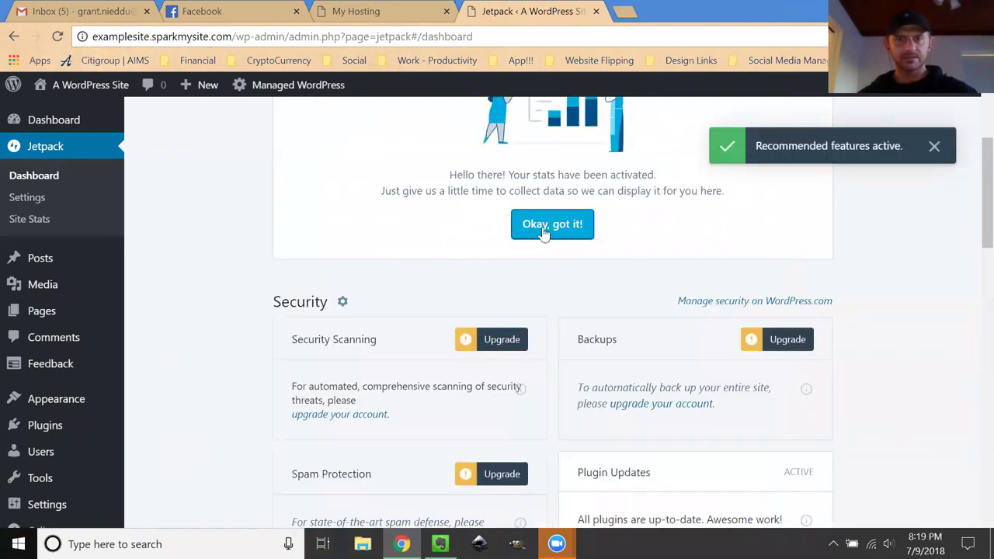
{"action": "scroll", "coordinate": [542, 257], "scroll_direction": "up", "scroll_amount": 2}
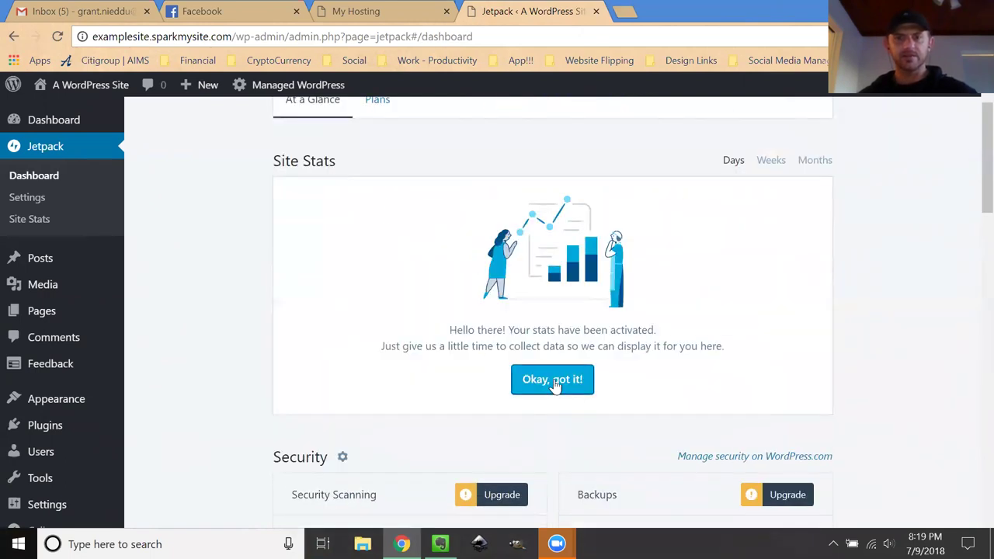
{"action": "left_click", "coordinate": [553, 381]}
{"action": "scroll", "coordinate": [298, 313], "scroll_direction": "up", "scroll_amount": 1}
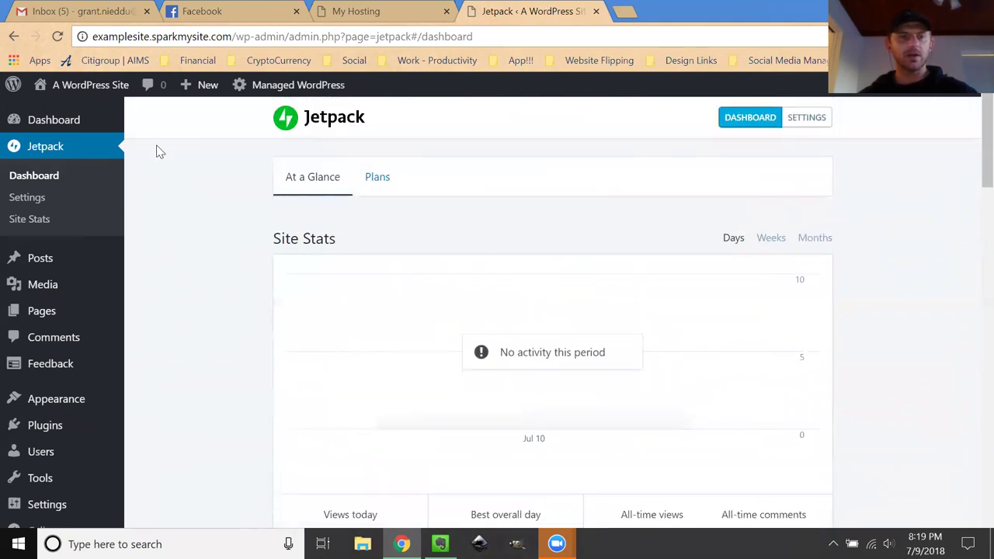
Review Jetpack's Settings page, including the image CDN and lazy loading options.
{"action": "scroll", "coordinate": [199, 209], "scroll_direction": "down", "scroll_amount": 1}
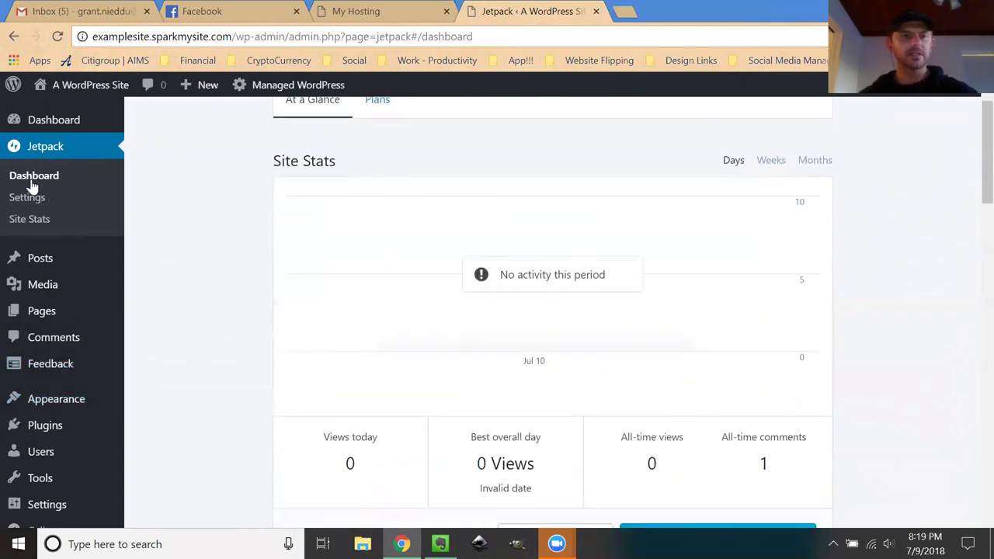
{"action": "left_click", "coordinate": [37, 199]}
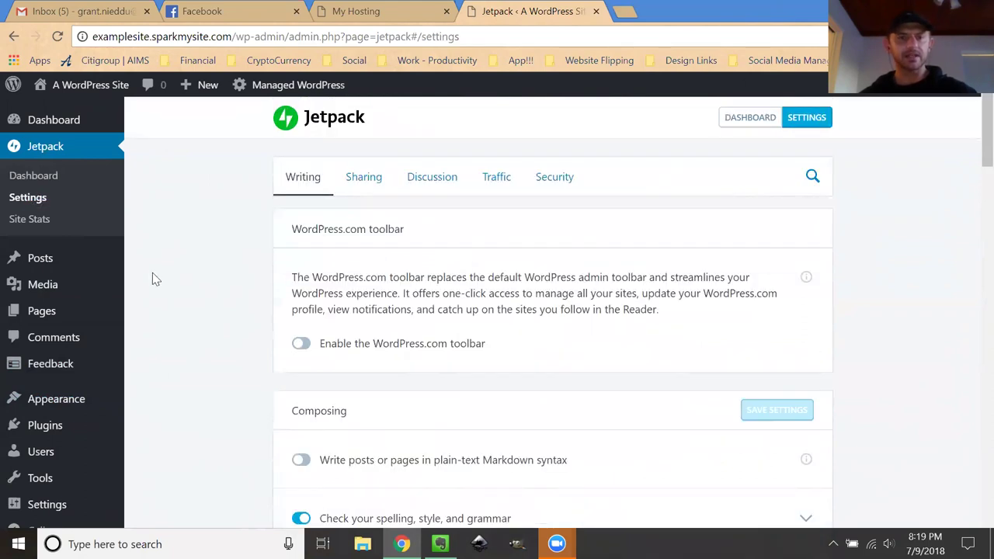
{"action": "scroll", "coordinate": [233, 282], "scroll_direction": "down", "scroll_amount": 5}
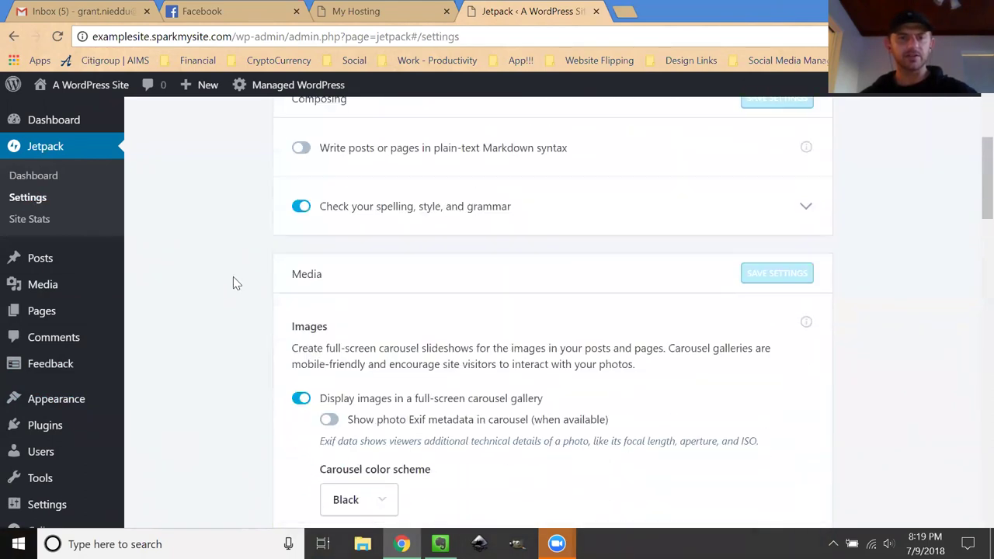
{"action": "scroll", "coordinate": [232, 283], "scroll_direction": "down", "scroll_amount": 3}
{"action": "scroll", "coordinate": [54, 310], "scroll_direction": "down", "scroll_amount": 2}
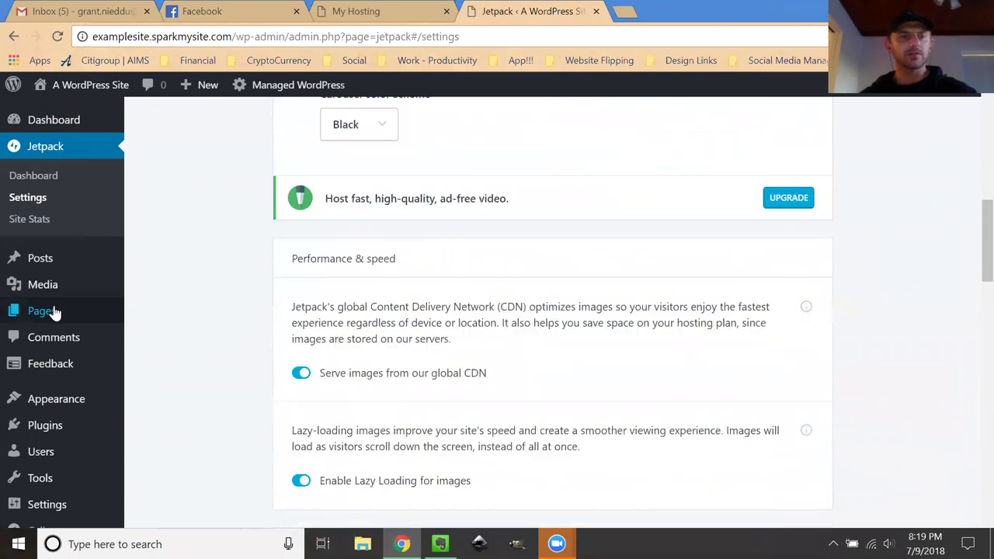
{"action": "scroll", "coordinate": [55, 311], "scroll_direction": "down", "scroll_amount": 1}
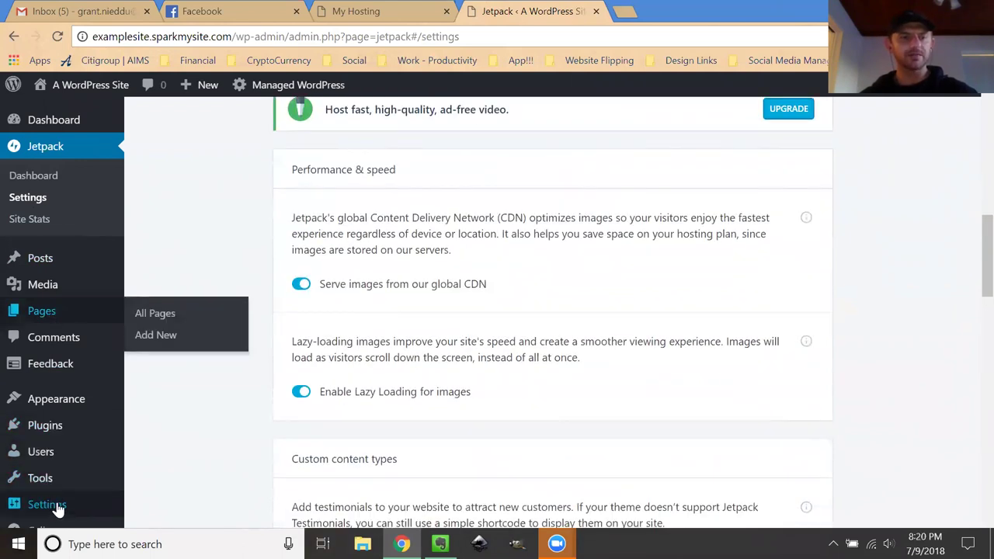
{"action": "mouse_move", "coordinate": [69, 508]}
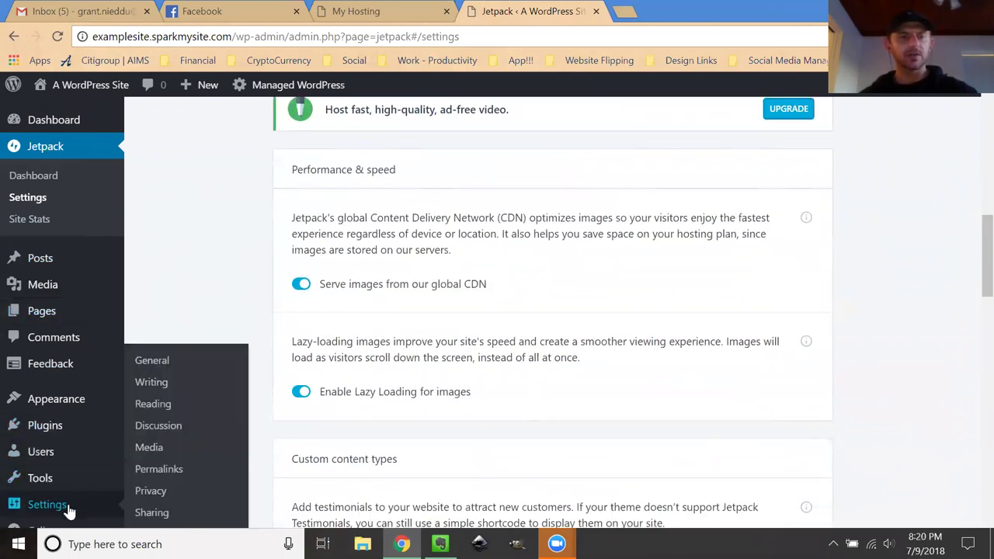
Open Sharing Settings and connect the Facebook account for Publicize.
{"action": "left_click", "coordinate": [152, 515]}
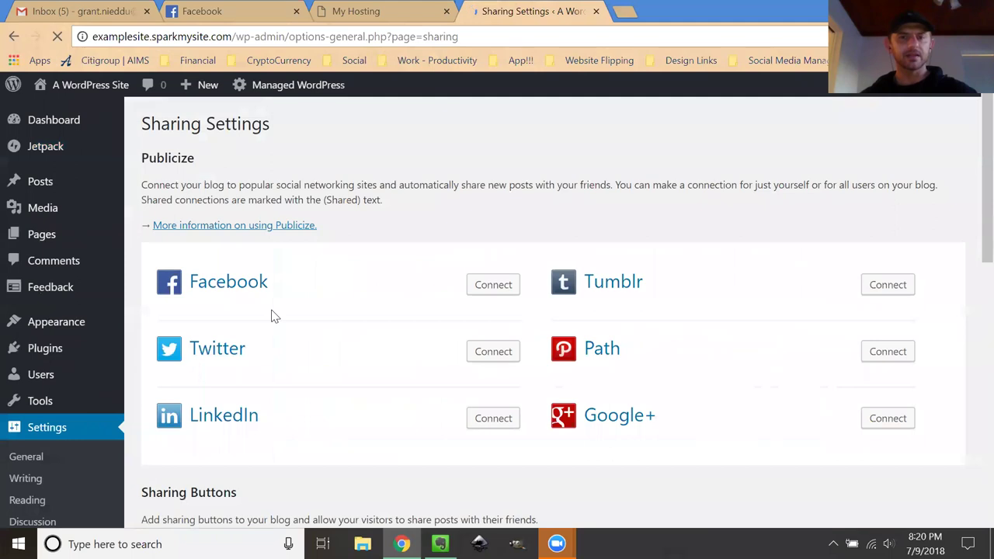
{"action": "scroll", "coordinate": [272, 316], "scroll_direction": "down", "scroll_amount": 1}
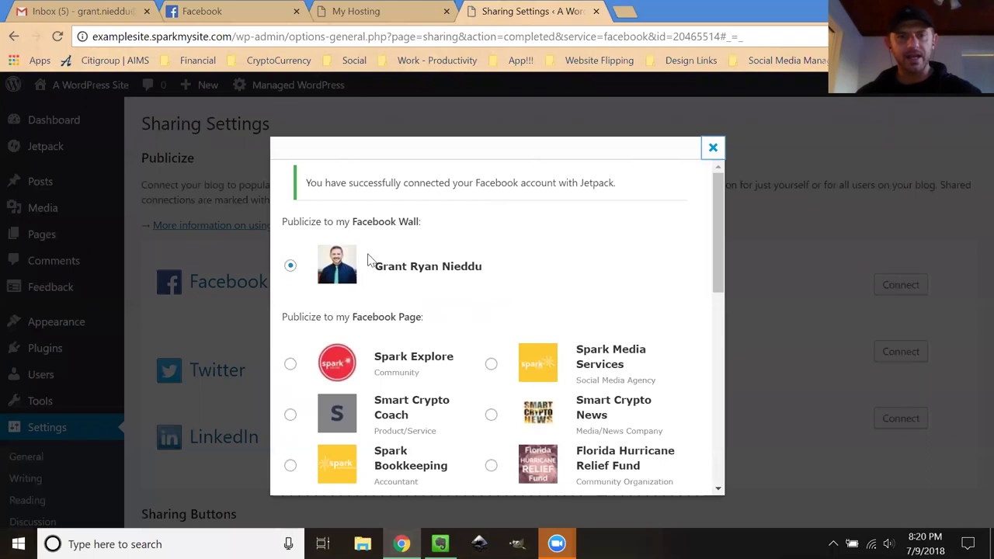
Choose the Spark Sites Facebook Page as the Publicize target and confirm with OK.
{"action": "left_click_drag", "start_coordinate": [504, 273], "coordinate": [377, 278]}
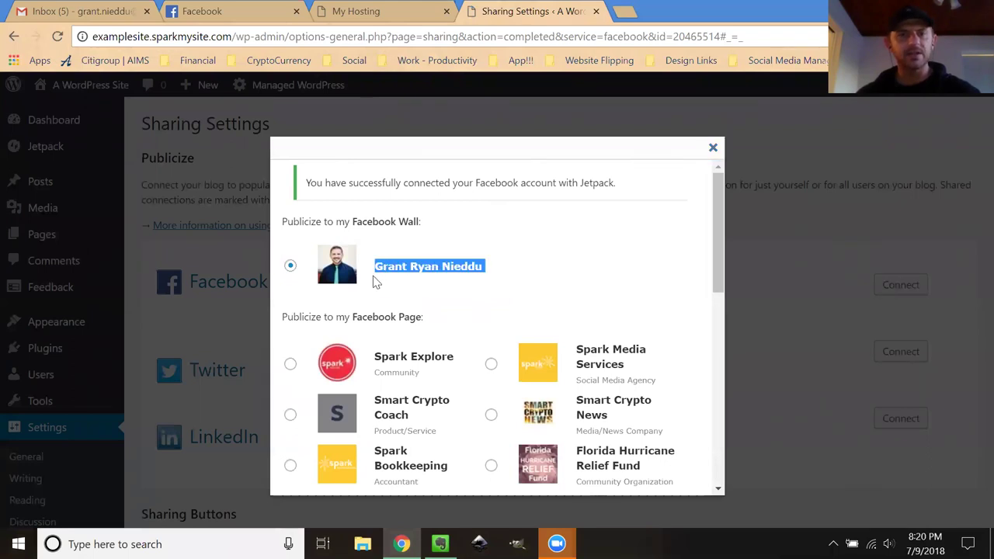
{"action": "left_click", "coordinate": [503, 272]}
{"action": "scroll", "coordinate": [452, 270], "scroll_direction": "down", "scroll_amount": 1}
{"action": "scroll", "coordinate": [398, 299], "scroll_direction": "down", "scroll_amount": 1}
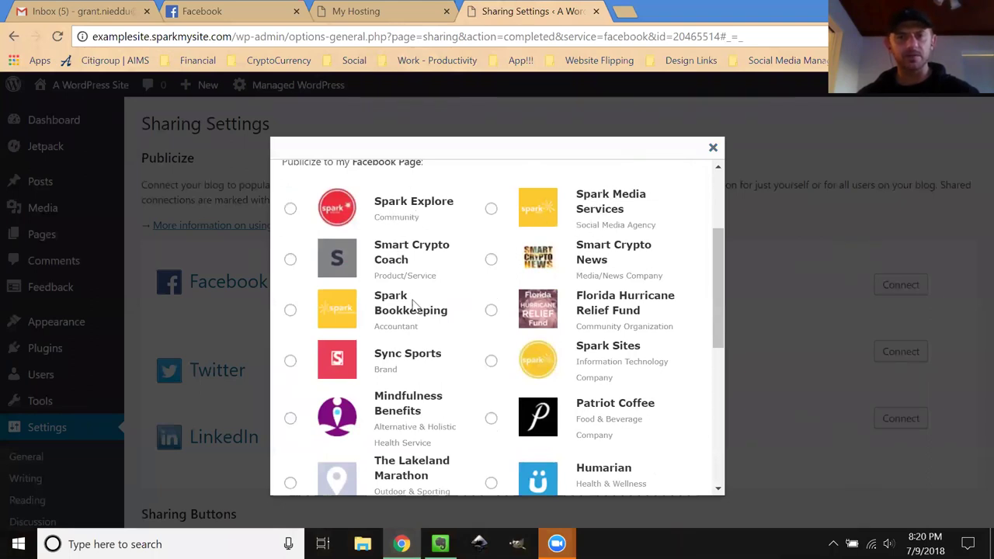
{"action": "left_click", "coordinate": [491, 361]}
{"action": "scroll", "coordinate": [459, 333], "scroll_direction": "up", "scroll_amount": 1}
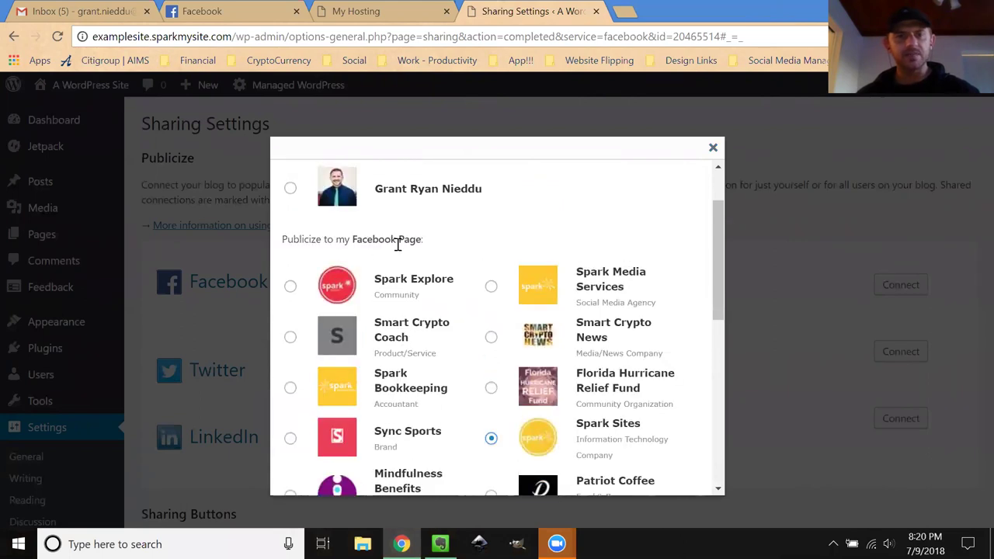
{"action": "left_click", "coordinate": [290, 189]}
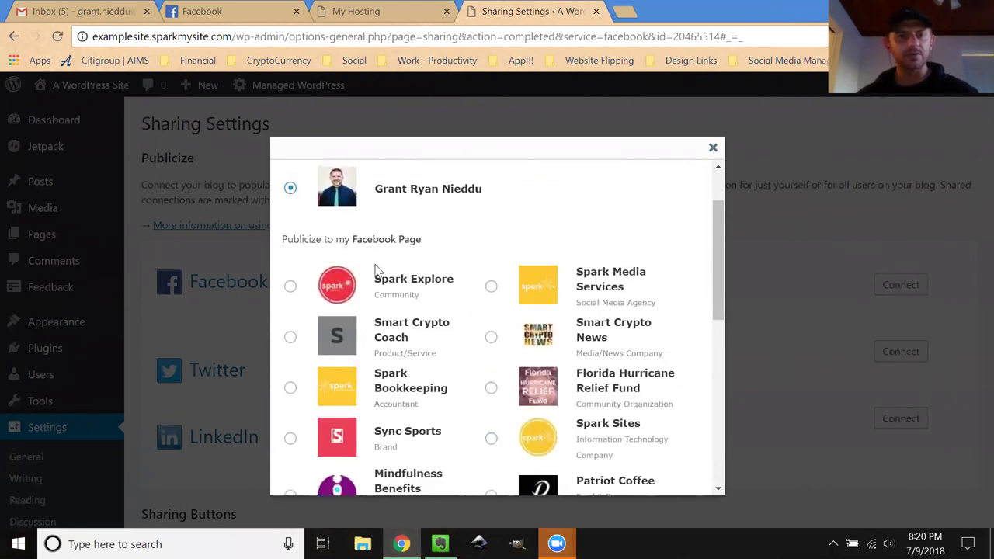
{"action": "scroll", "coordinate": [484, 291], "scroll_direction": "down", "scroll_amount": 2}
{"action": "left_click", "coordinate": [491, 283]}
{"action": "scroll", "coordinate": [482, 355], "scroll_direction": "down", "scroll_amount": 4}
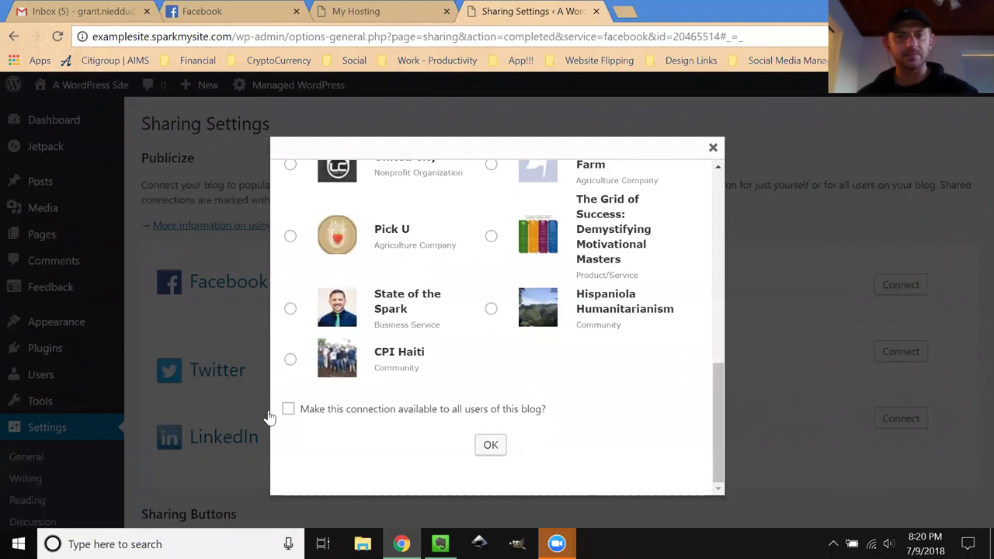
{"action": "left_click", "coordinate": [490, 455]}
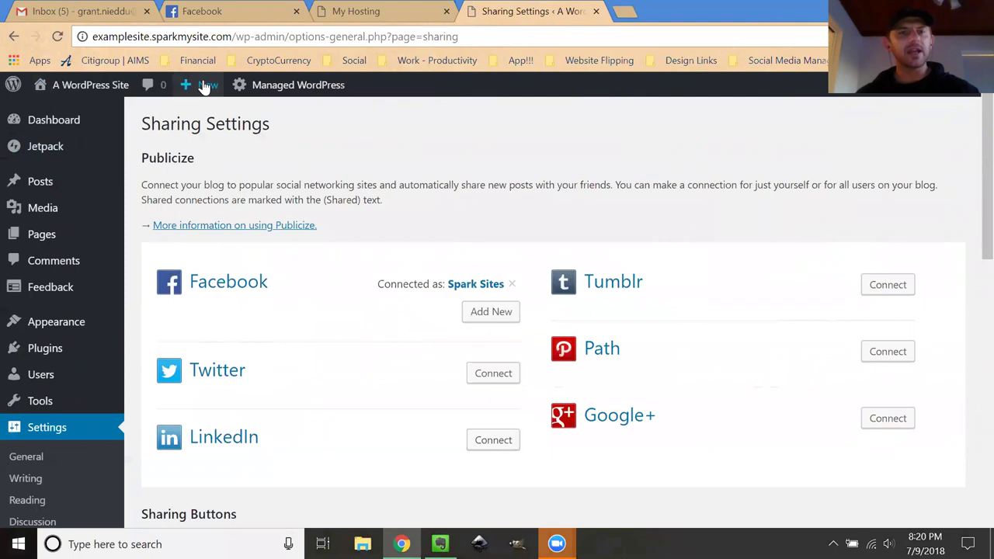
{"action": "mouse_move", "coordinate": [202, 84]}
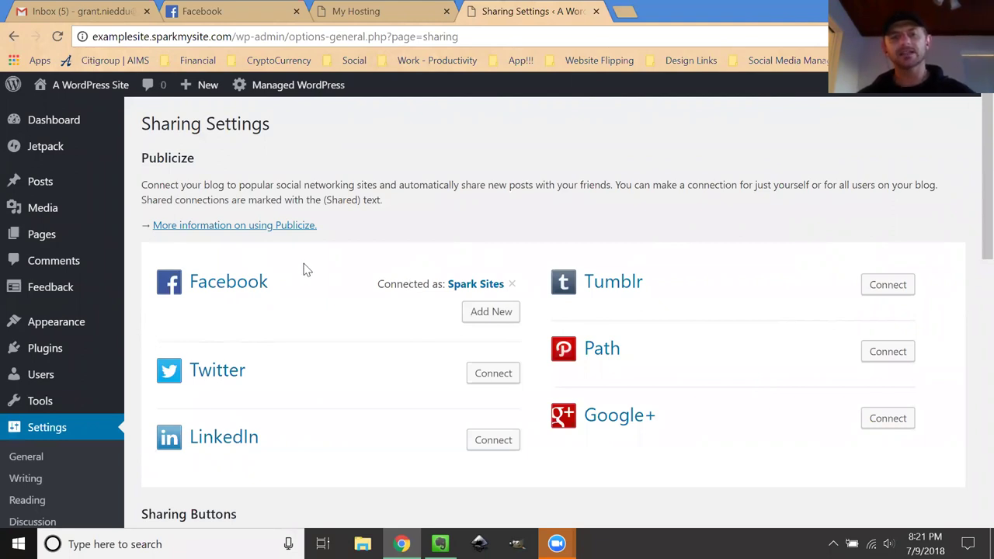
{"action": "scroll", "coordinate": [303, 272], "scroll_direction": "down", "scroll_amount": 7}
{"action": "scroll", "coordinate": [287, 183], "scroll_direction": "up", "scroll_amount": 2}
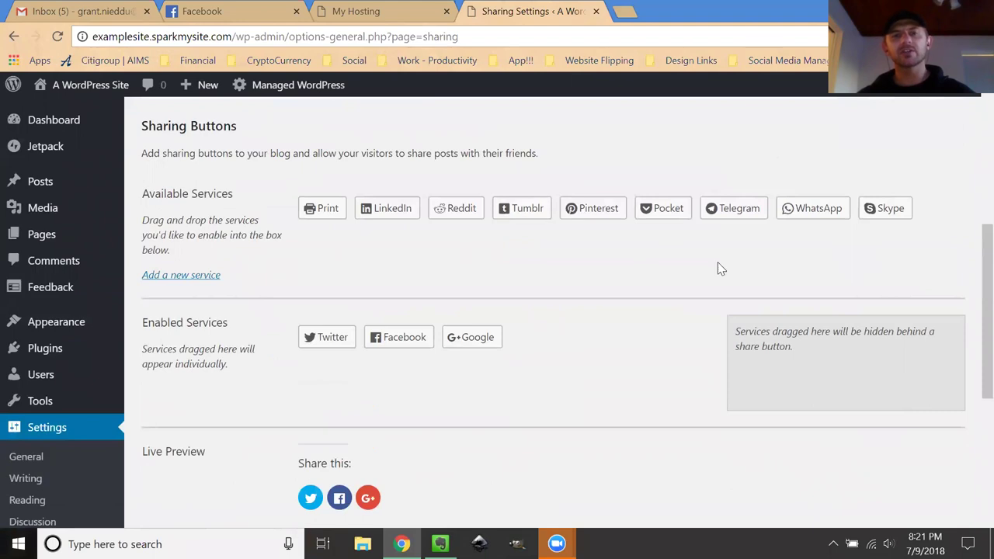
{"action": "scroll", "coordinate": [256, 313], "scroll_direction": "down", "scroll_amount": 5}
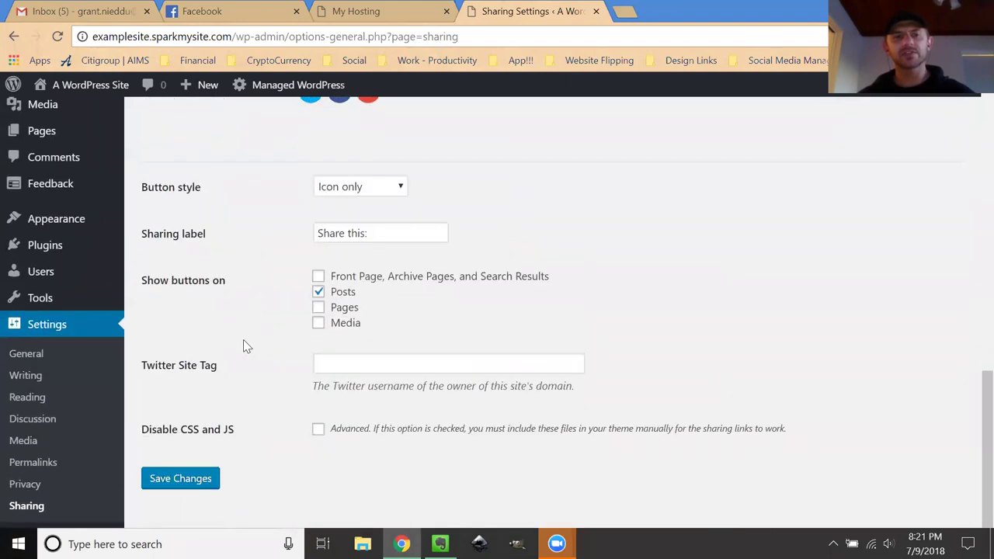
{"action": "scroll", "coordinate": [243, 346], "scroll_direction": "up", "scroll_amount": 6}
{"action": "mouse_move", "coordinate": [38, 147]}
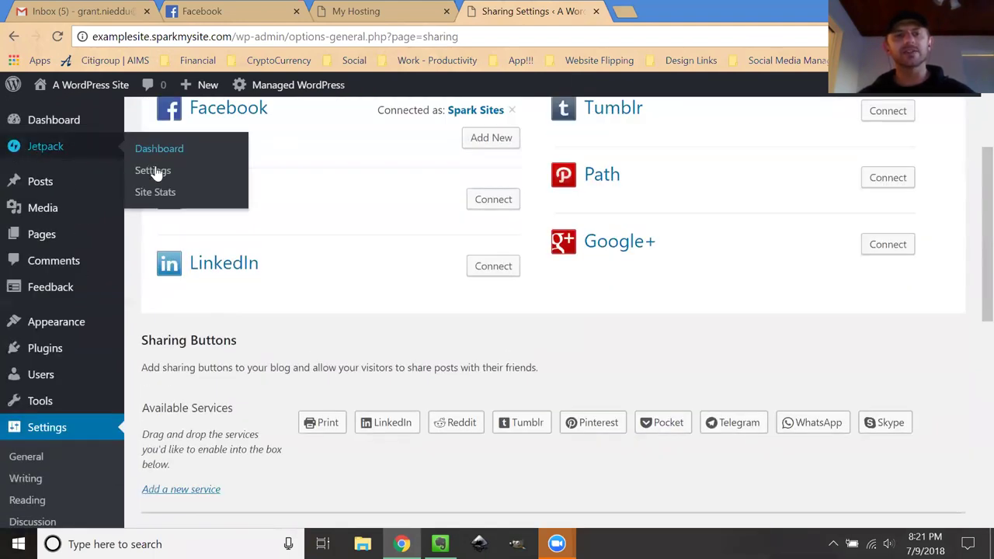
{"action": "scroll", "coordinate": [349, 357], "scroll_direction": "up", "scroll_amount": 3}
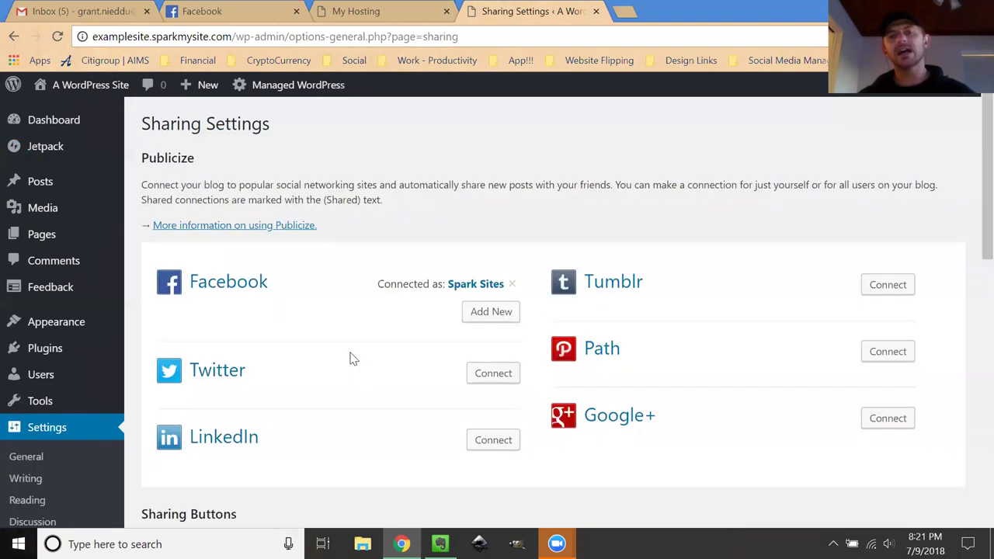
{"action": "left_click_drag", "start_coordinate": [400, 208], "coordinate": [148, 186]}
{"action": "left_click", "coordinate": [207, 191]}
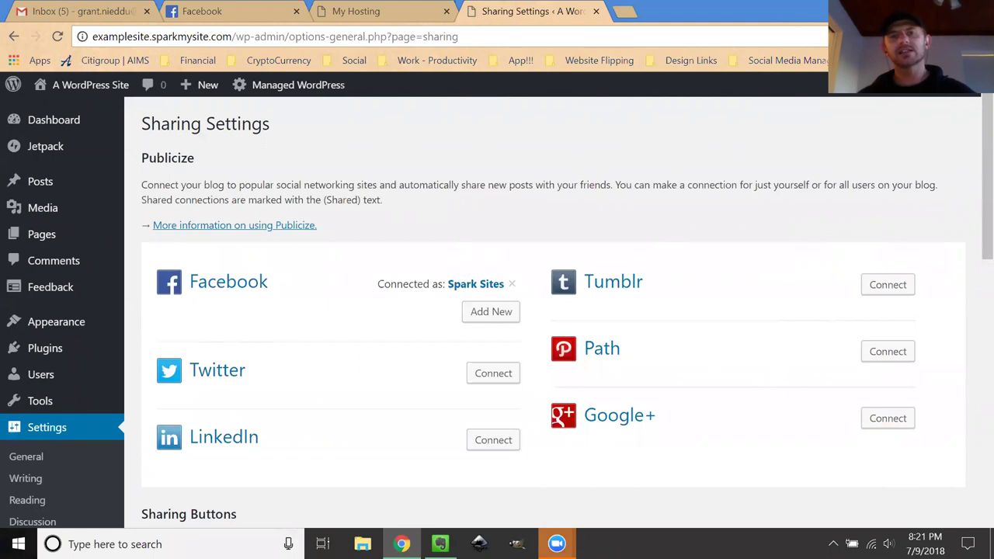